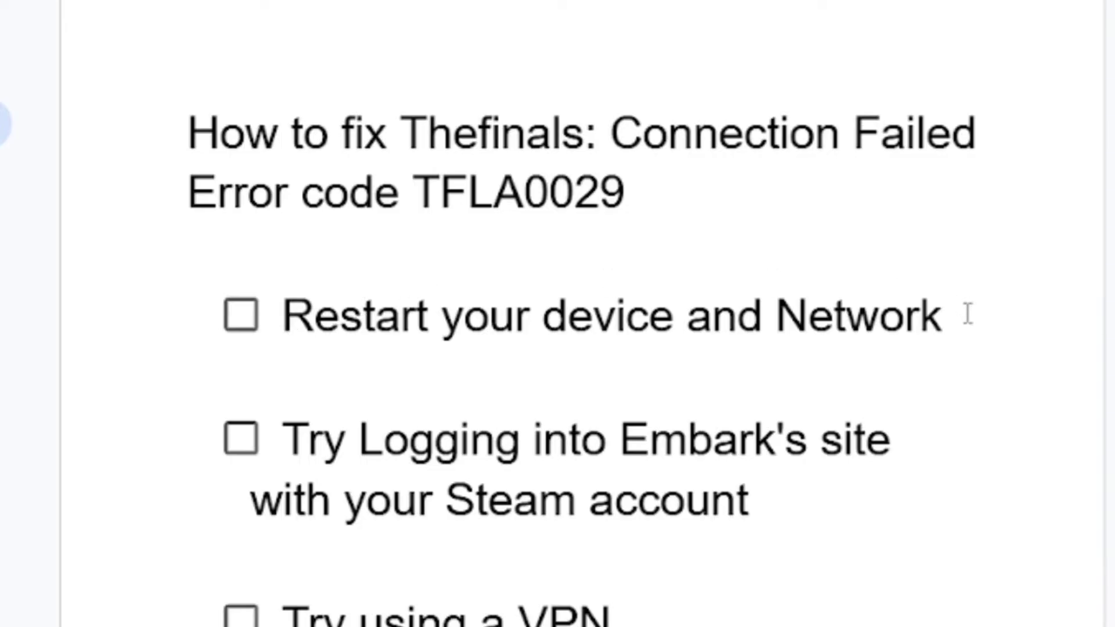
- Highlight the 'Restart your device and Network' item, then review Embark's Steam sign-in and login pages
{"action": "mouse_move", "coordinate": [964, 314]}
{"action": "left_mouse_down"}
{"action": "mouse_move", "coordinate": [648, 336]}
{"action": "mouse_move", "coordinate": [277, 318]}
{"action": "left_mouse_up"}
{"action": "left_click", "coordinate": [279, 319]}
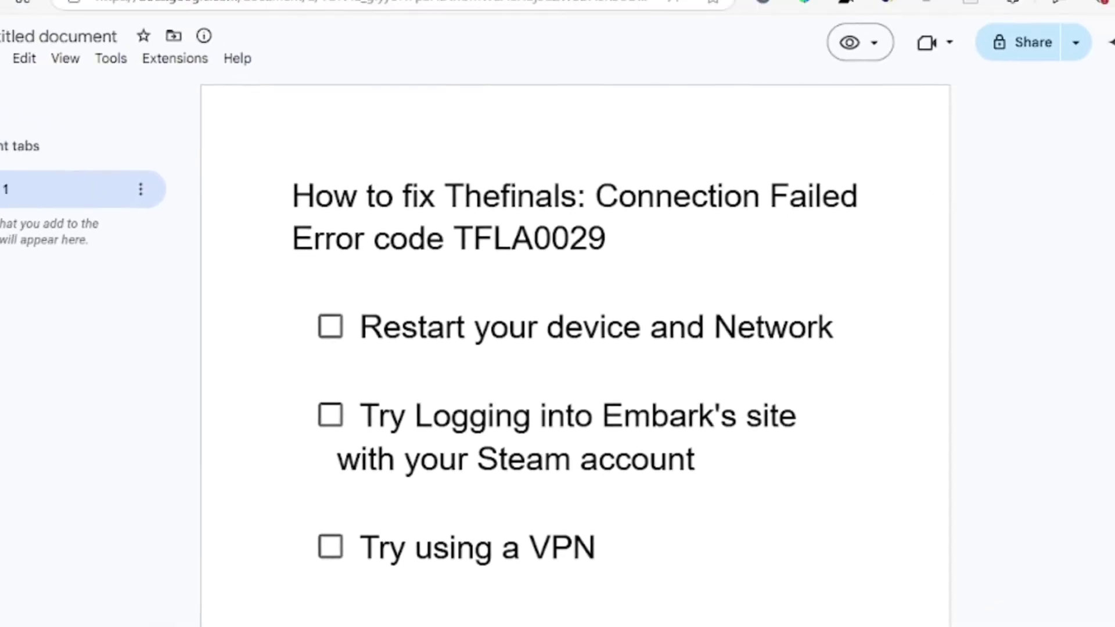
{"action": "left_click", "coordinate": [665, 17]}
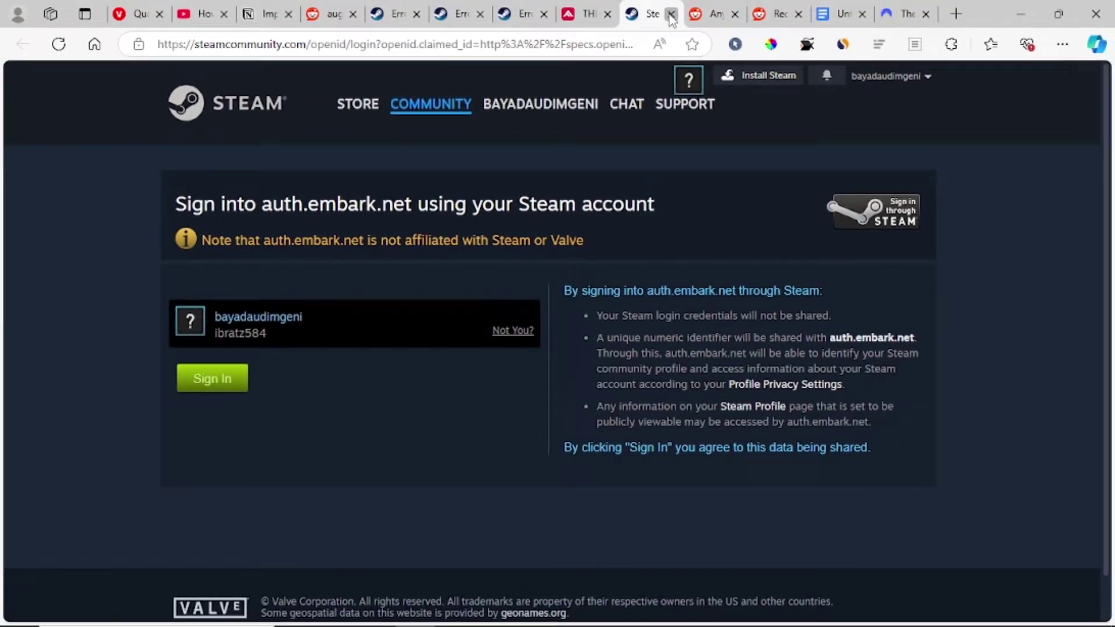
{"action": "left_click", "coordinate": [671, 14]}
{"action": "left_click", "coordinate": [586, 14]}
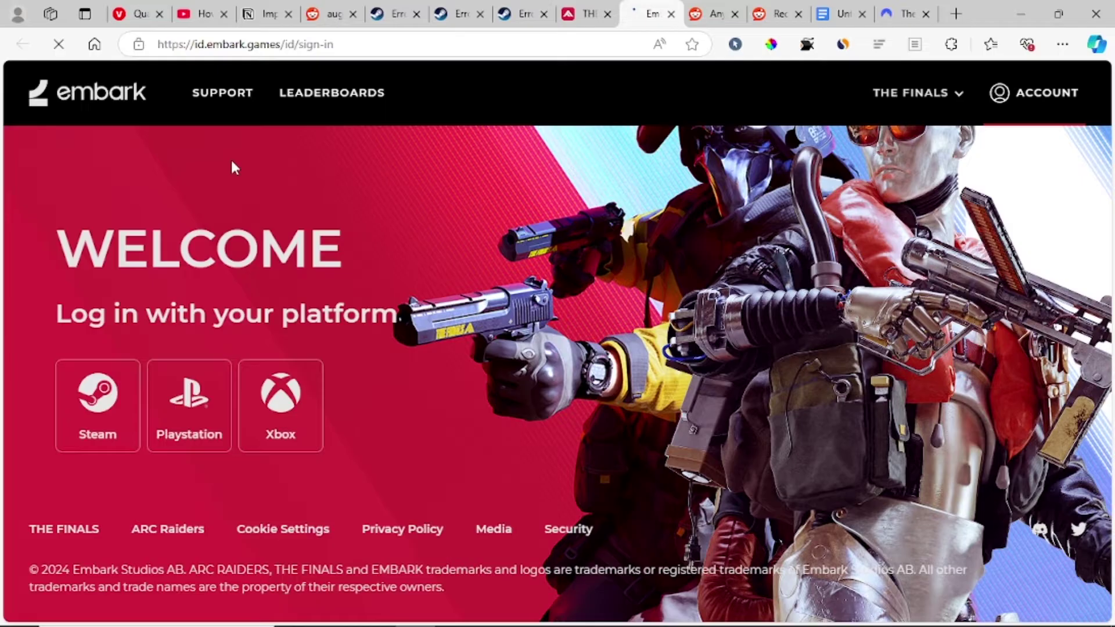
- Choose logging in to Embark with Steam, then go back to the fix checklist
{"action": "left_click", "coordinate": [99, 408]}
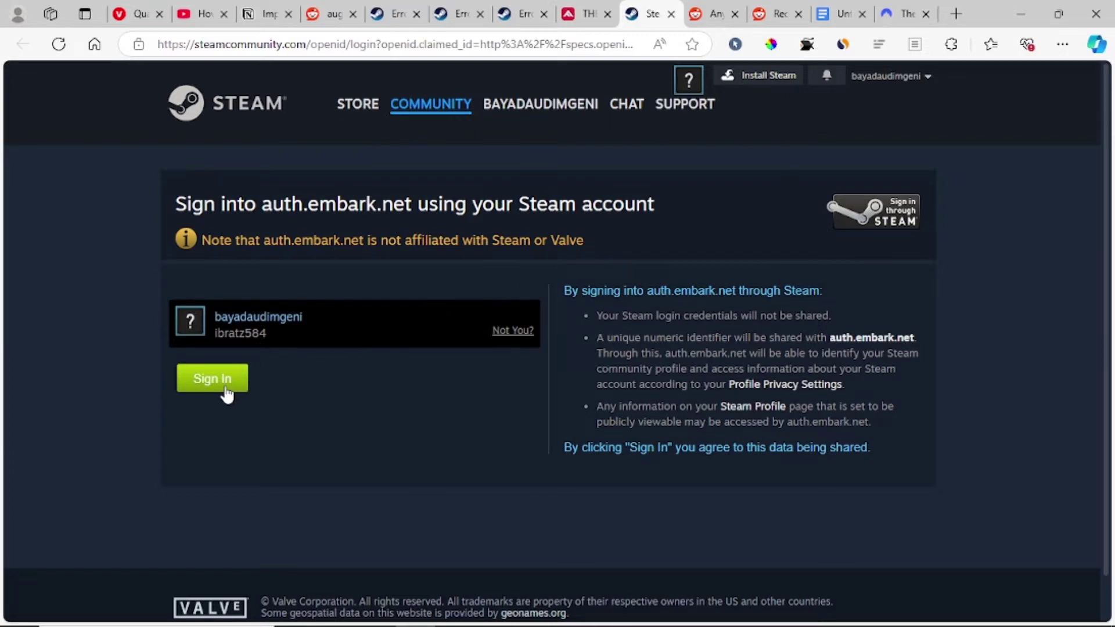
{"action": "mouse_move", "coordinate": [601, 93]}
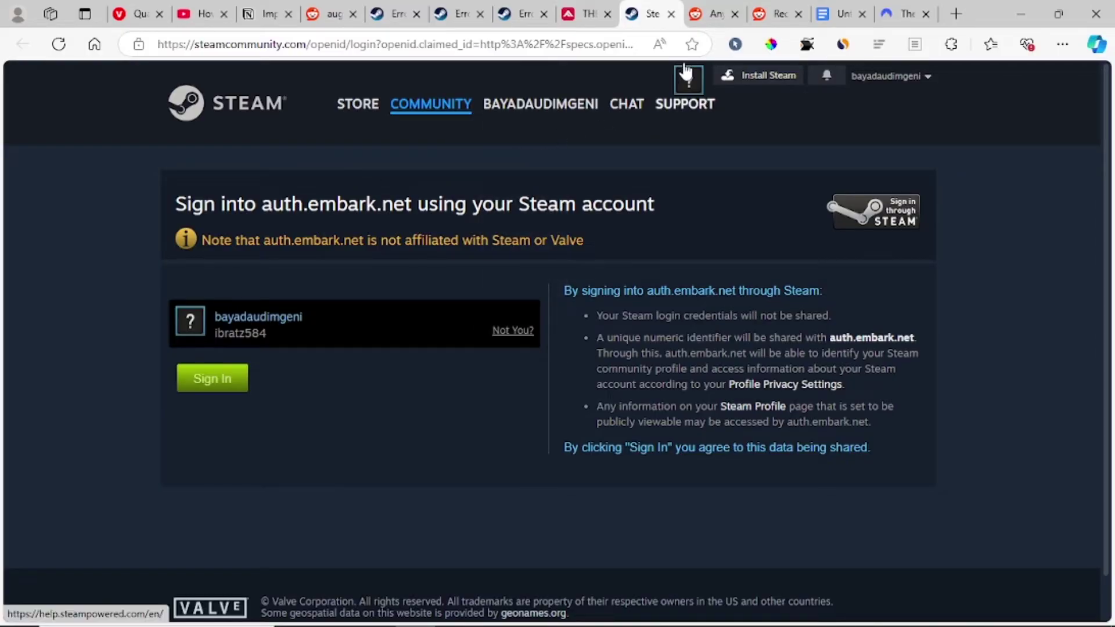
{"action": "left_click", "coordinate": [838, 15]}
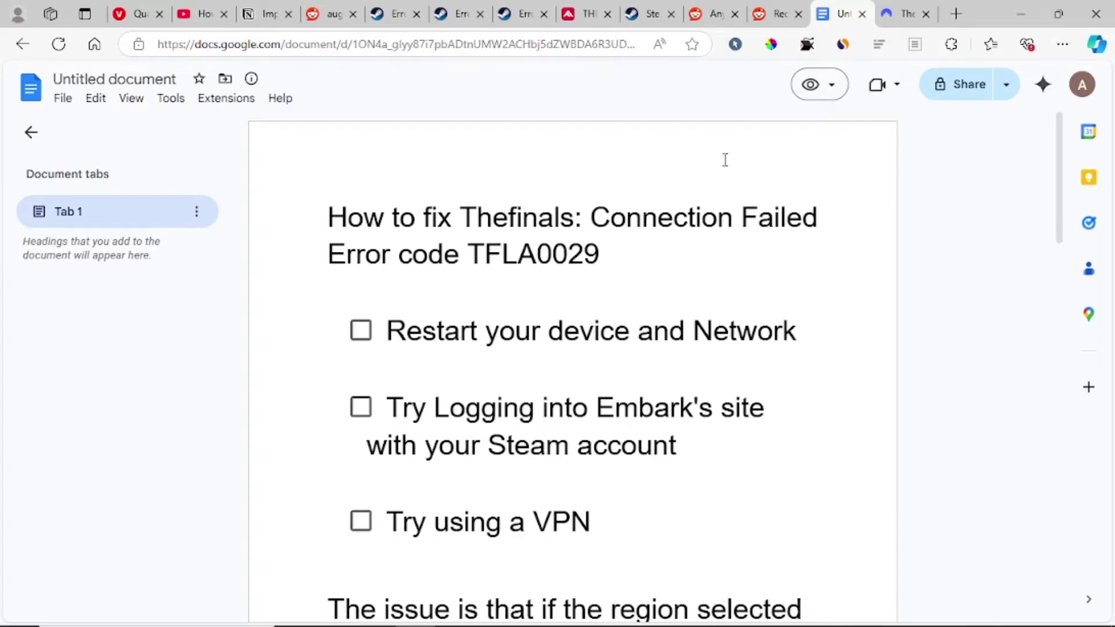
- Check the Reddit Connection Failed post, select 'using a VPN', and open the Steam TFLA 0029 thread
{"action": "left_click", "coordinate": [775, 13]}
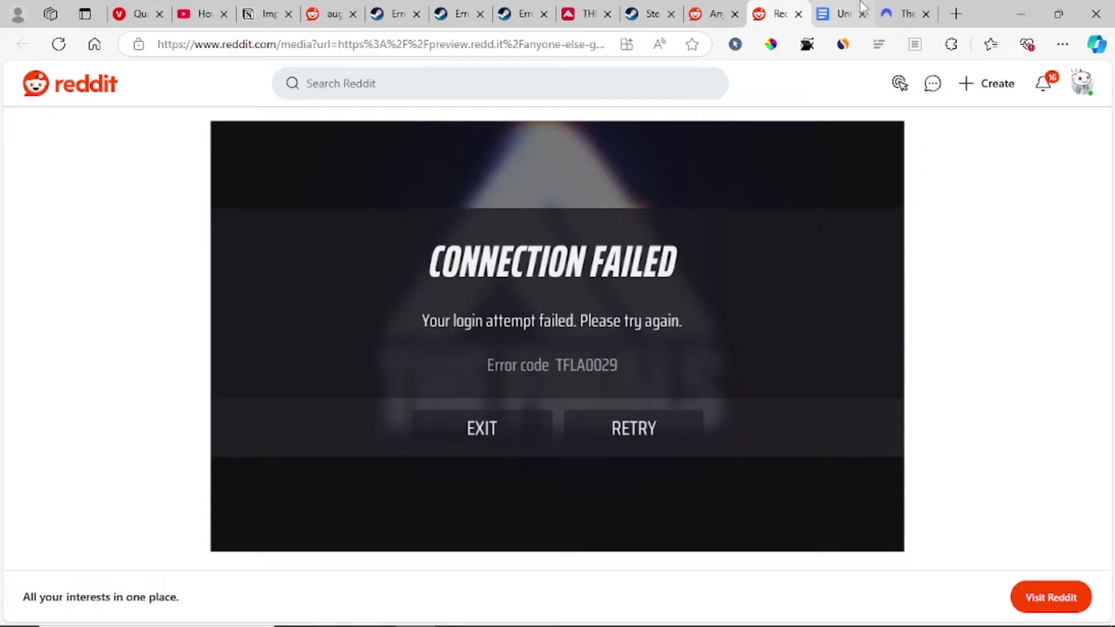
{"action": "left_click", "coordinate": [842, 14]}
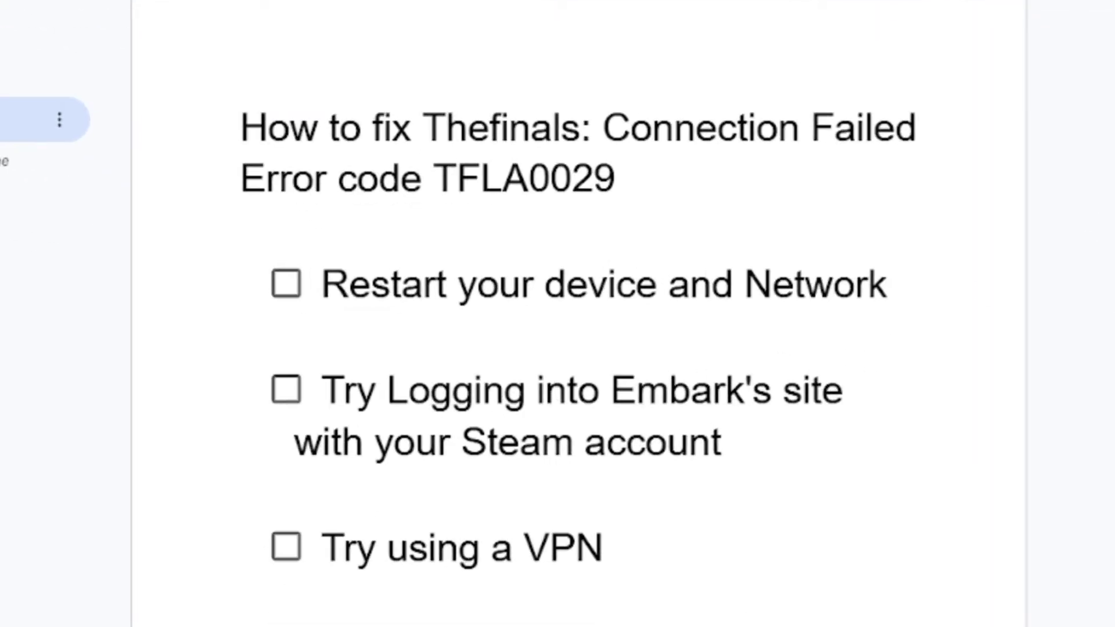
{"action": "scroll", "coordinate": [633, 348], "scroll_direction": "down", "scroll_amount": 2}
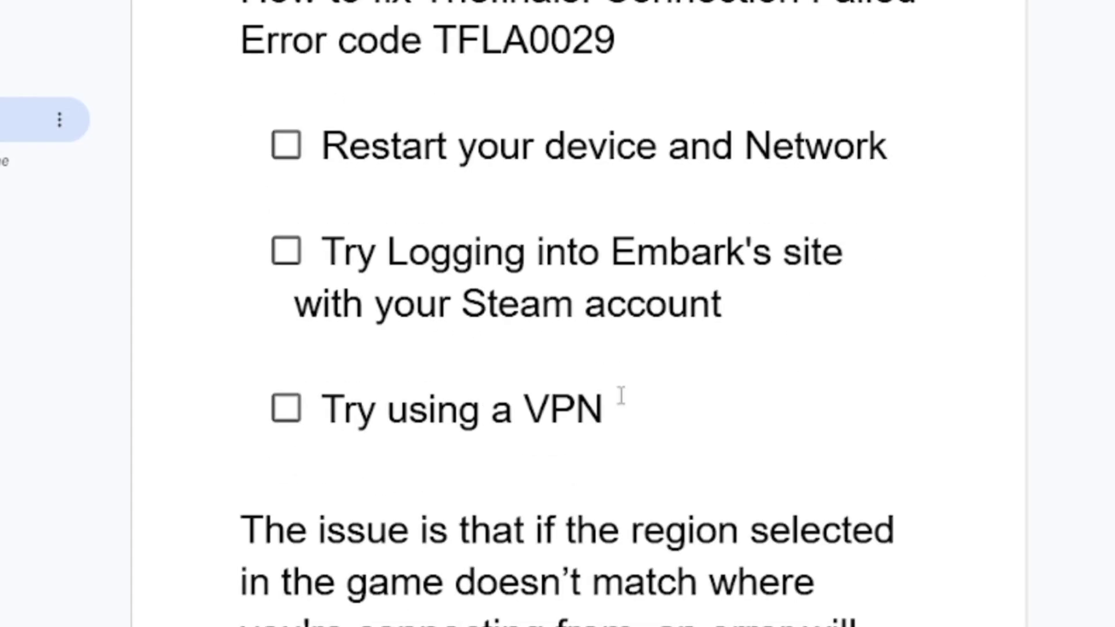
{"action": "left_click_drag", "start_coordinate": [660, 395], "coordinate": [381, 394]}
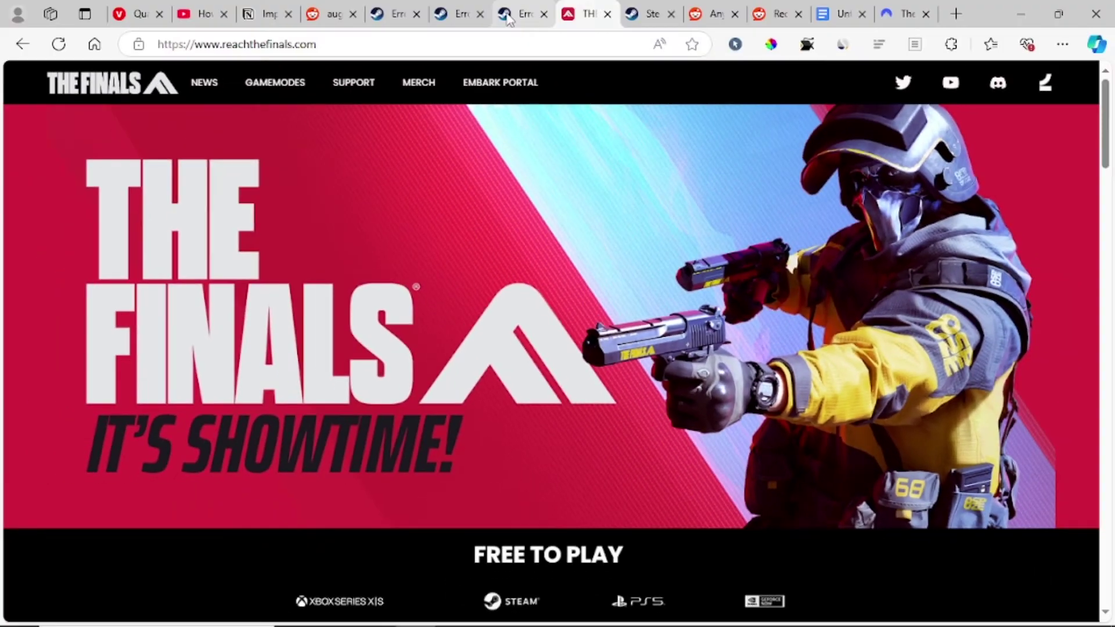
{"action": "left_click", "coordinate": [507, 18]}
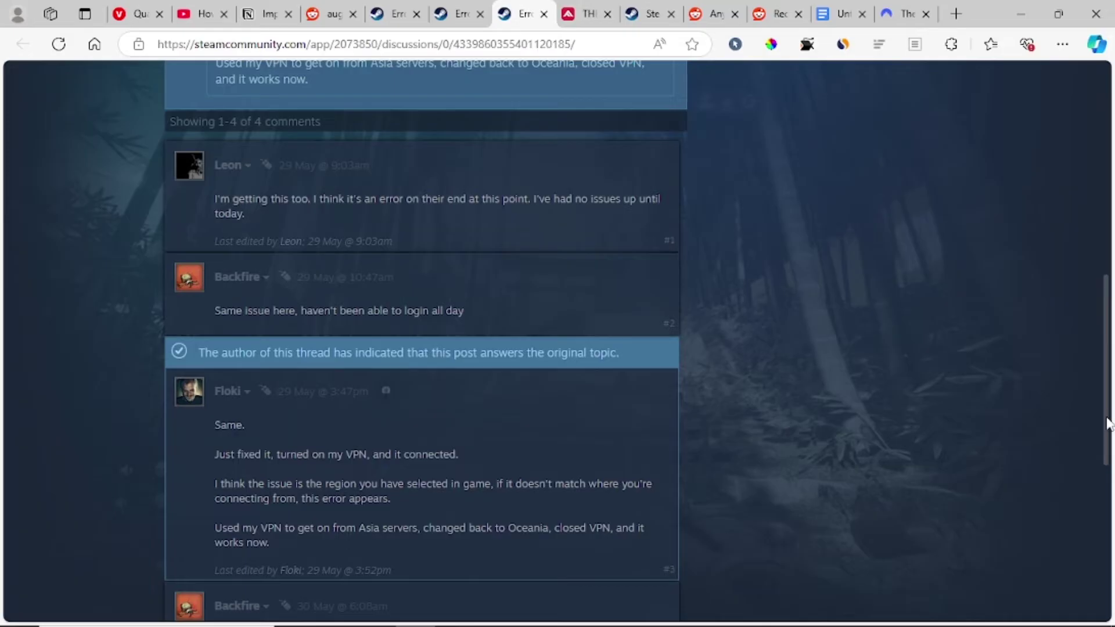
{"action": "left_click_drag", "start_coordinate": [1106, 424], "coordinate": [1099, 199]}
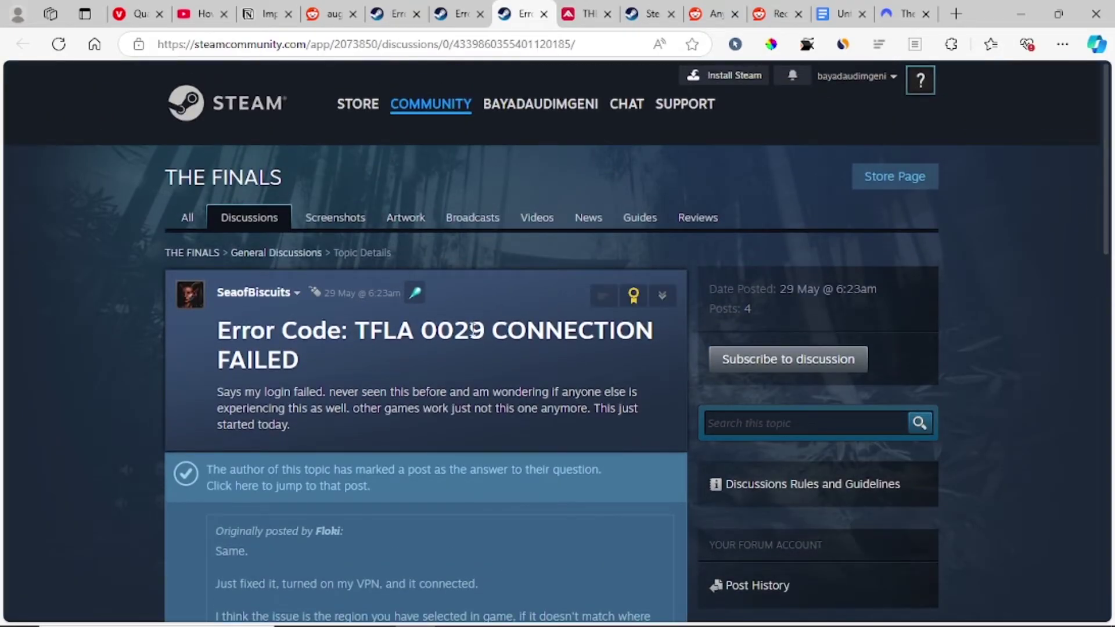
{"action": "left_click_drag", "start_coordinate": [1107, 152], "coordinate": [1112, 414]}
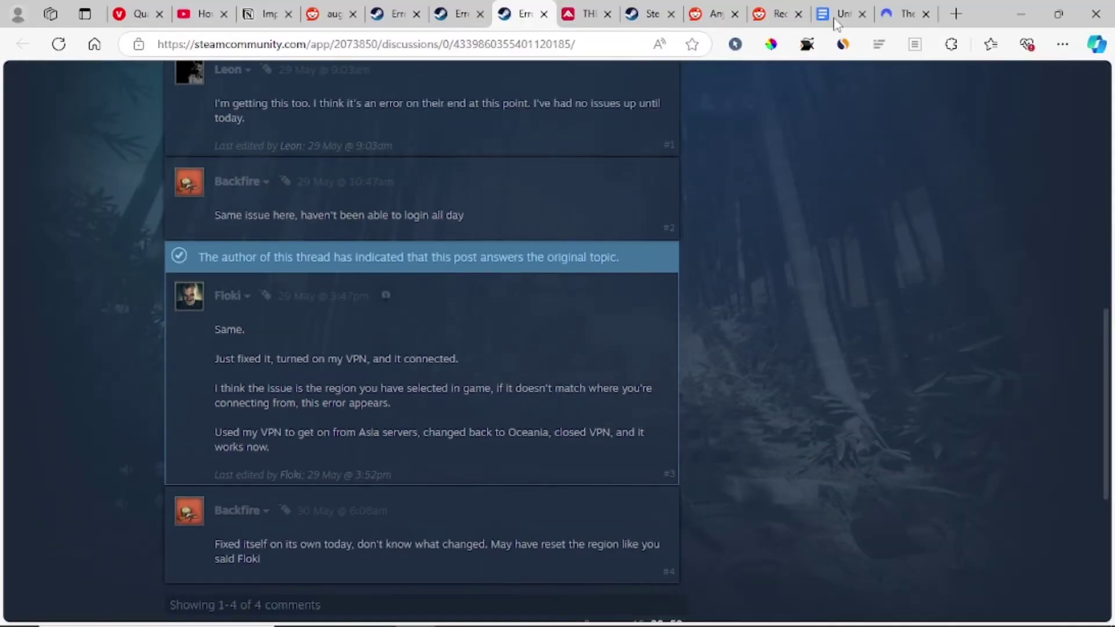
- View NordVPN's 70%-off Black Friday deal page, scrolling down and back up
{"action": "left_click", "coordinate": [905, 13]}
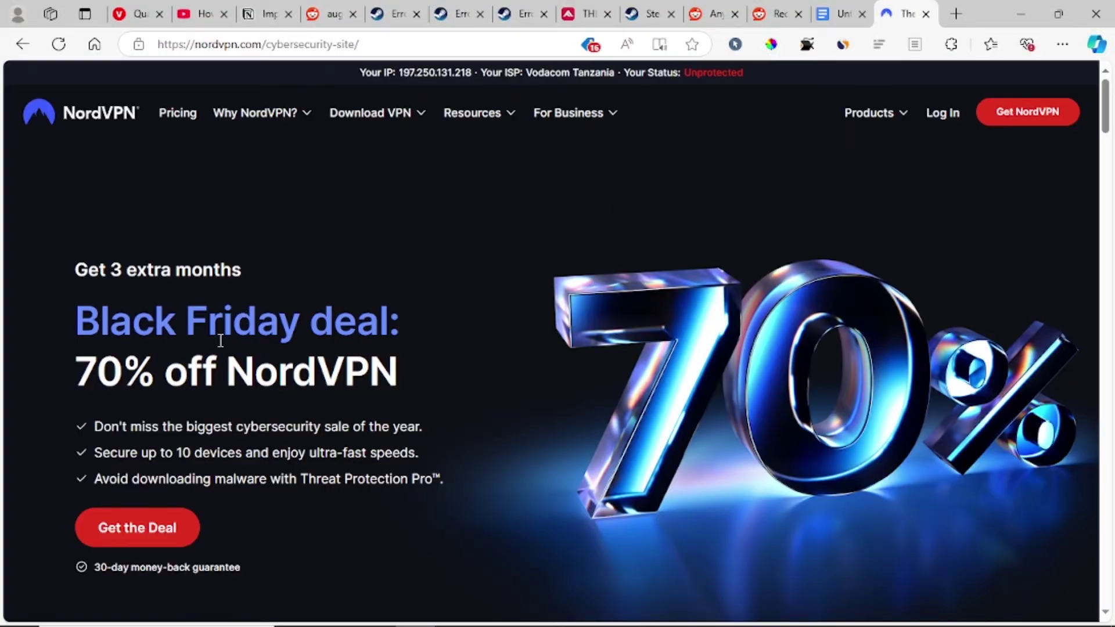
{"action": "mouse_move", "coordinate": [1111, 106]}
{"action": "left_mouse_down"}
{"action": "mouse_move", "coordinate": [1112, 473]}
{"action": "mouse_move", "coordinate": [1110, 107]}
{"action": "left_mouse_up"}
{"action": "scroll", "coordinate": [1109, 109], "scroll_direction": "down", "scroll_amount": 7}
{"action": "scroll", "coordinate": [1109, 114], "scroll_direction": "up", "scroll_amount": 6}
- Revisit the checklist and the Reddit Connection Failed screenshot, scrolling down the page
{"action": "left_click", "coordinate": [844, 21]}
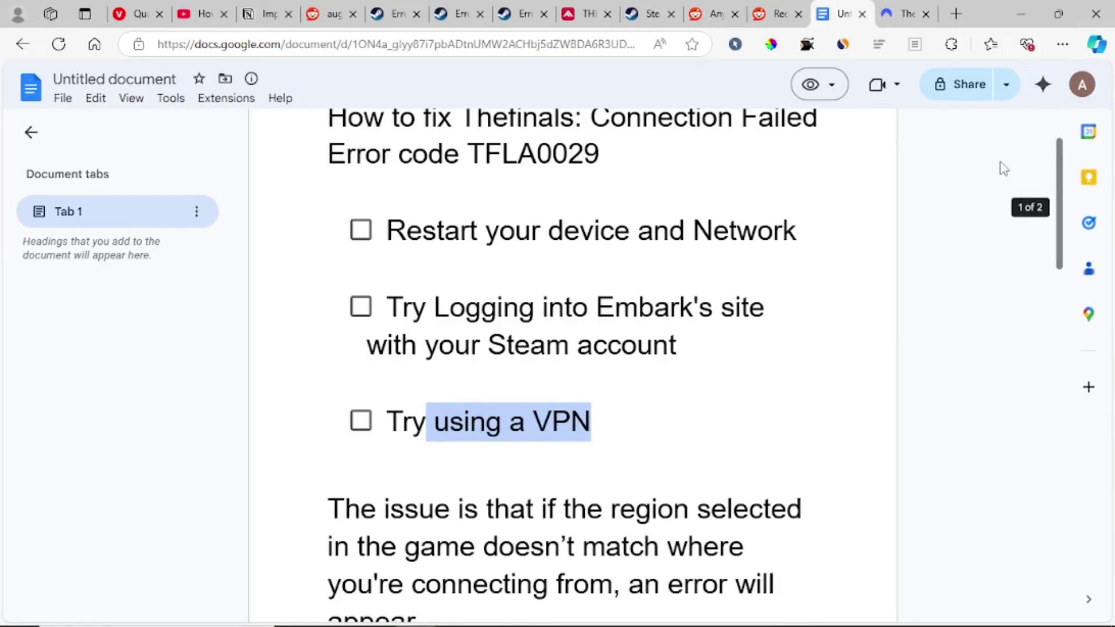
{"action": "left_click", "coordinate": [781, 15]}
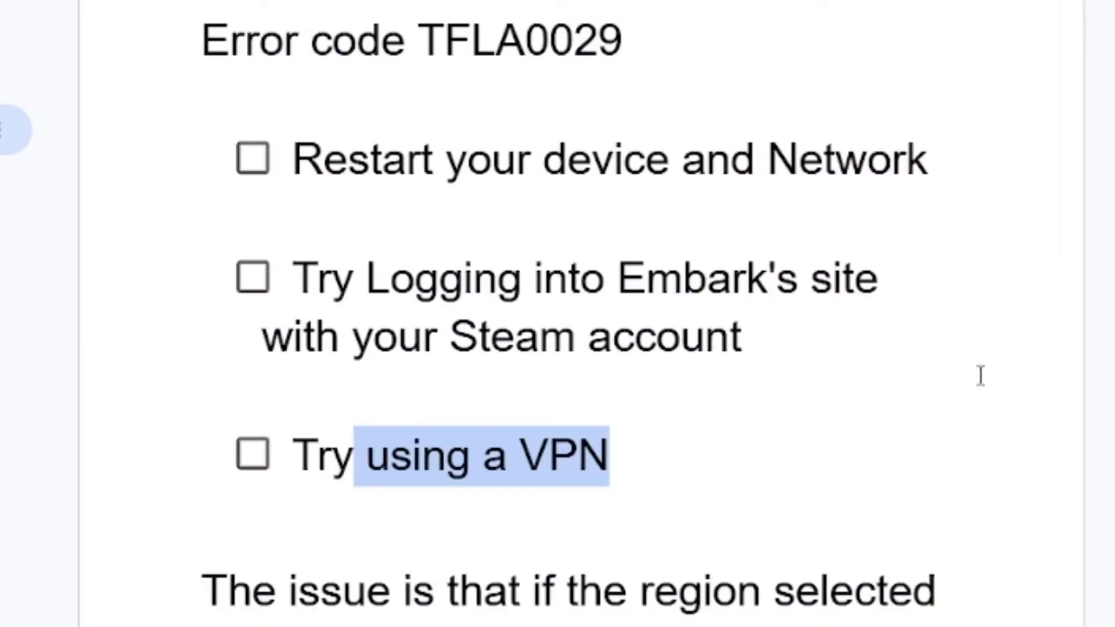
{"action": "scroll", "coordinate": [448, 314], "scroll_direction": "down", "scroll_amount": 3}
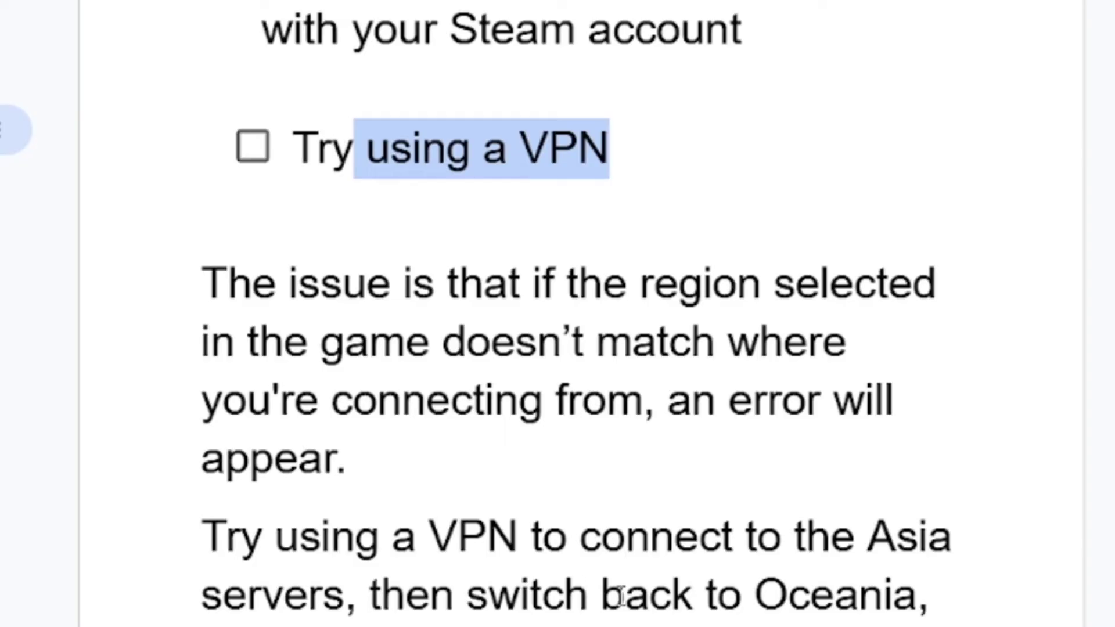
{"action": "scroll", "coordinate": [525, 622], "scroll_direction": "down", "scroll_amount": 2}
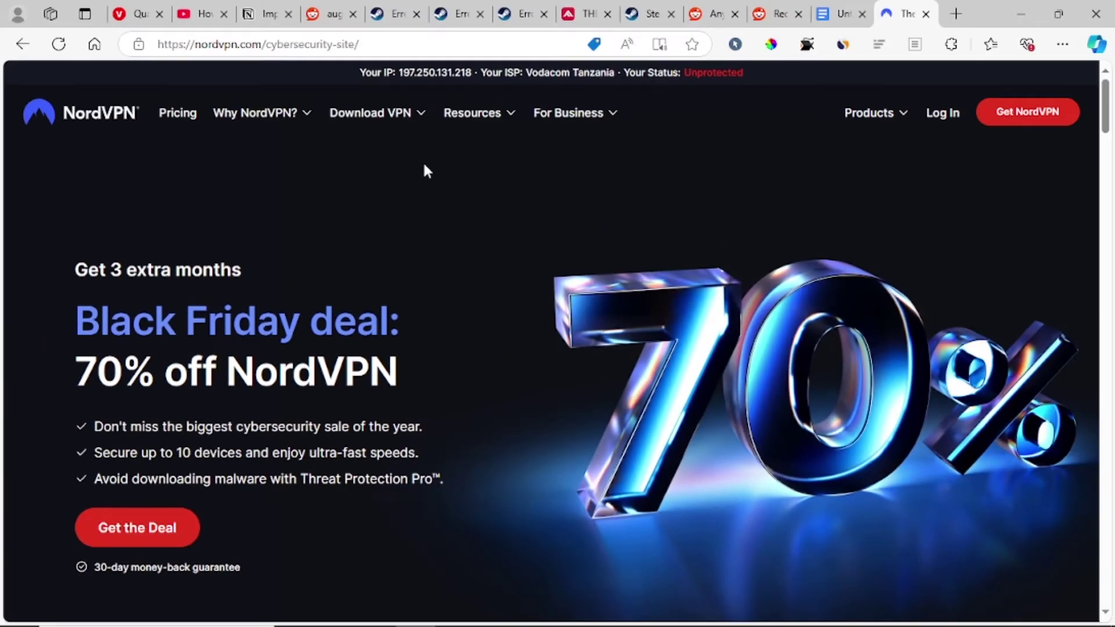
- Bring 'Verify your game files on steam' into view and minimize the browser to reach Steam
{"action": "mouse_move", "coordinate": [388, 120]}
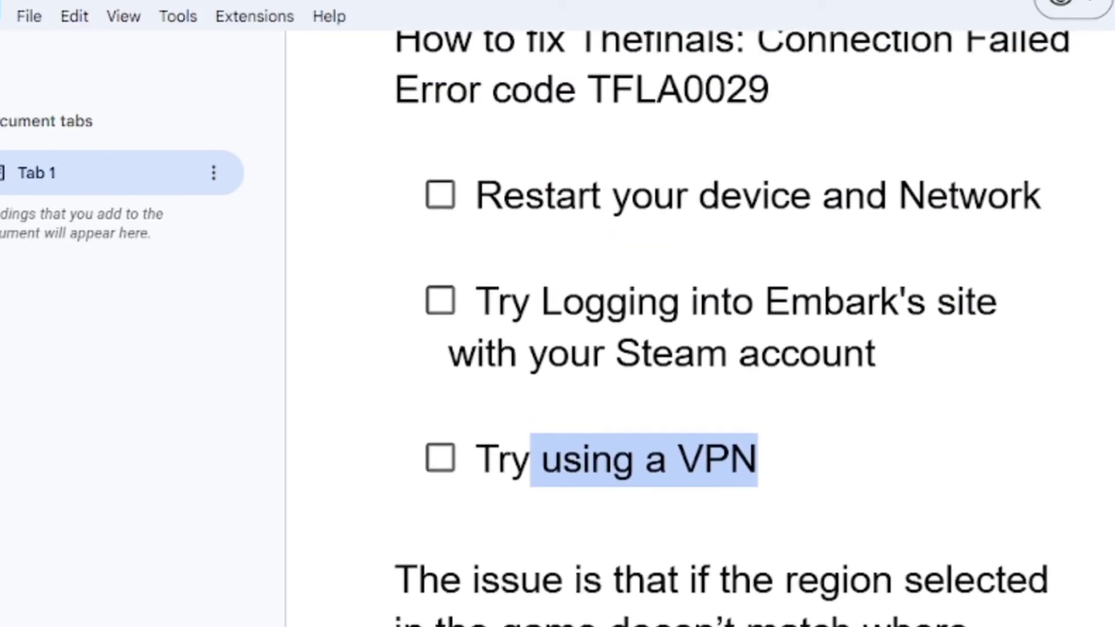
{"action": "scroll", "coordinate": [697, 325], "scroll_direction": "down", "scroll_amount": 10}
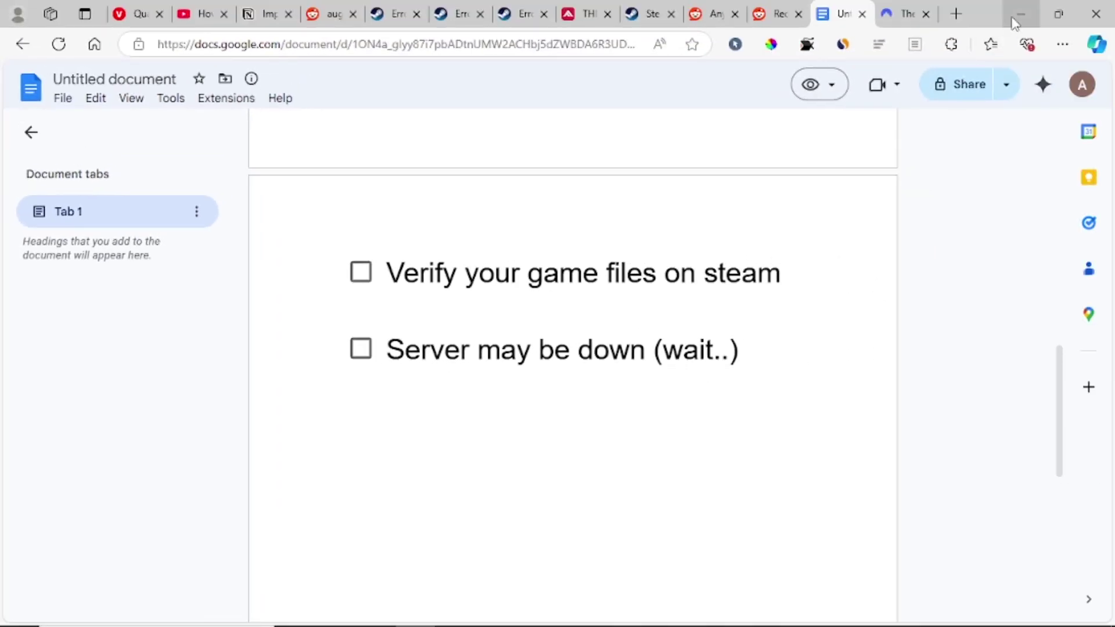
{"action": "left_click", "coordinate": [1015, 13]}
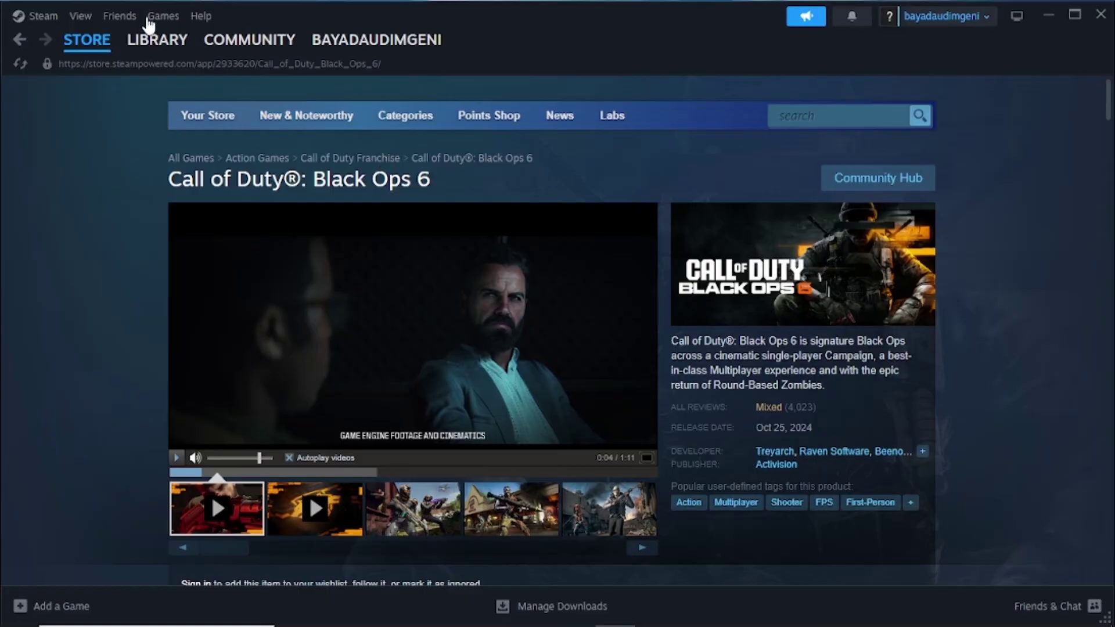
- From Library Home, open Peggle Extreme's Properties and show its Installed Files page
{"action": "mouse_move", "coordinate": [155, 45]}
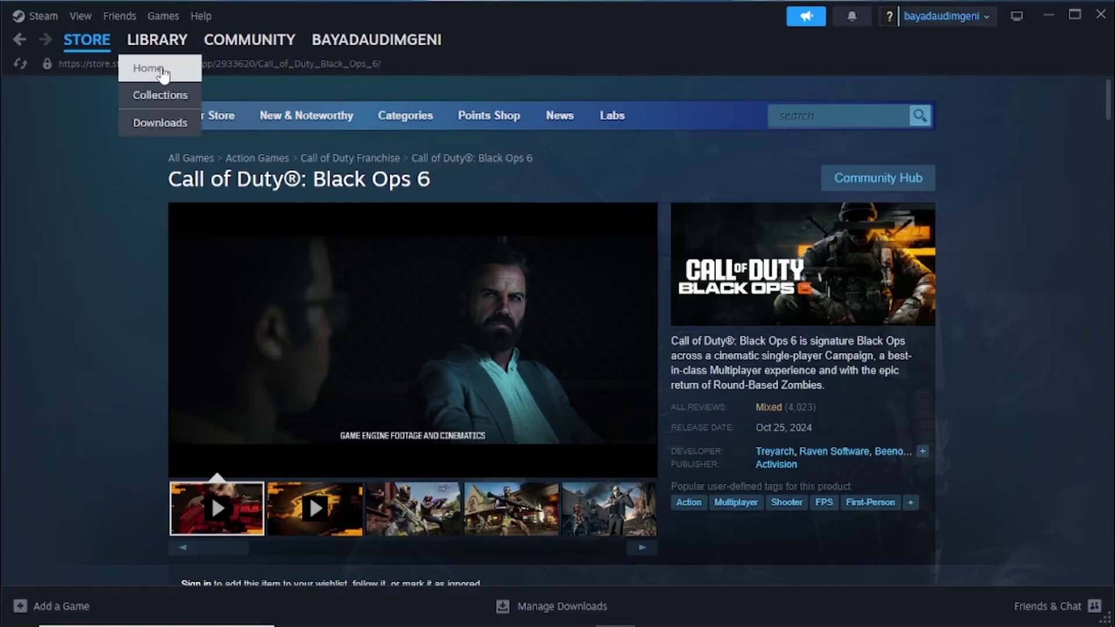
{"action": "left_click", "coordinate": [164, 69]}
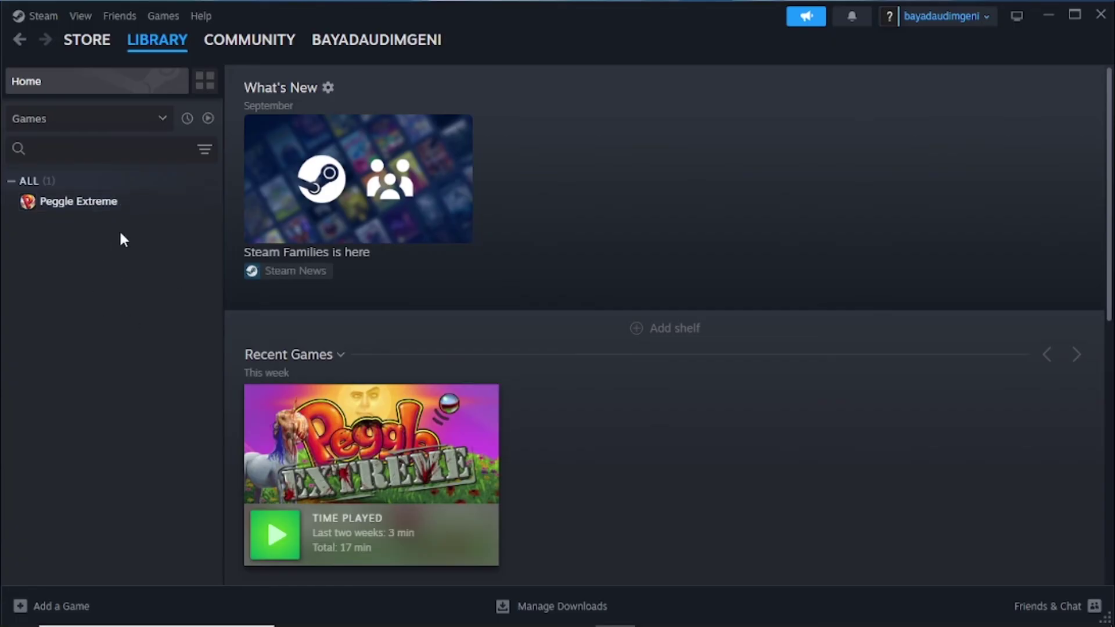
{"action": "left_click", "coordinate": [93, 201]}
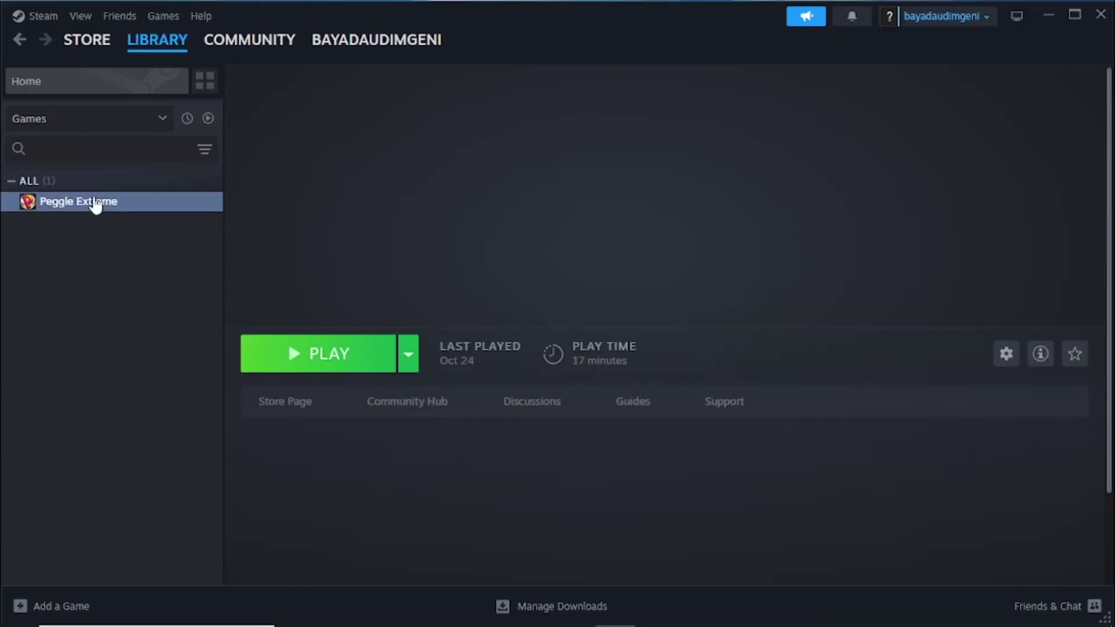
{"action": "right_click", "coordinate": [93, 198]}
{"action": "mouse_move", "coordinate": [145, 295]}
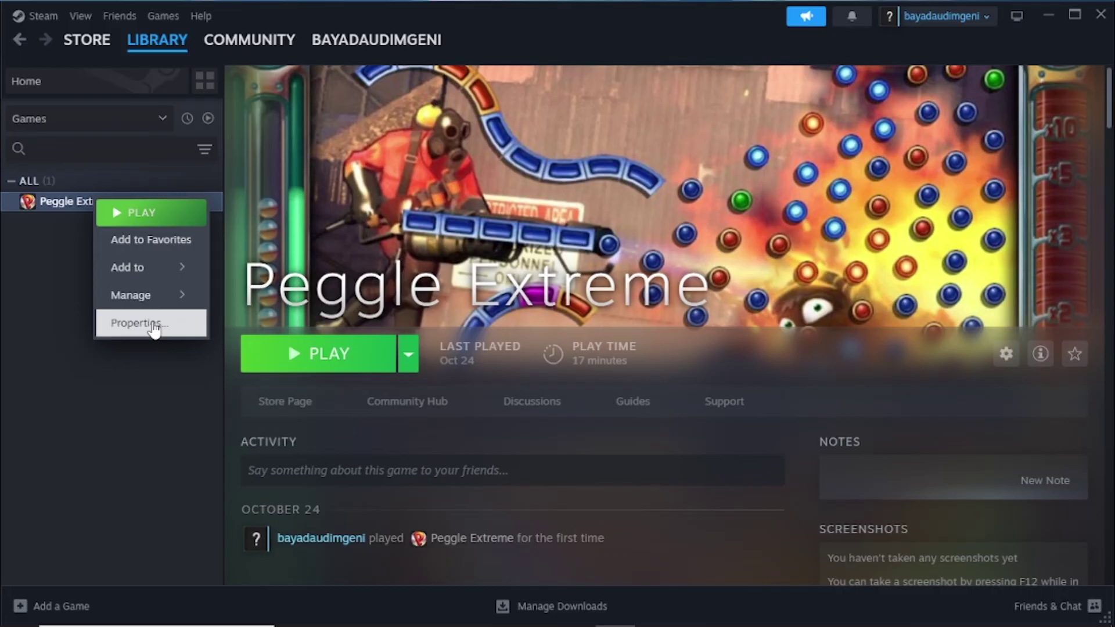
{"action": "left_click", "coordinate": [146, 325]}
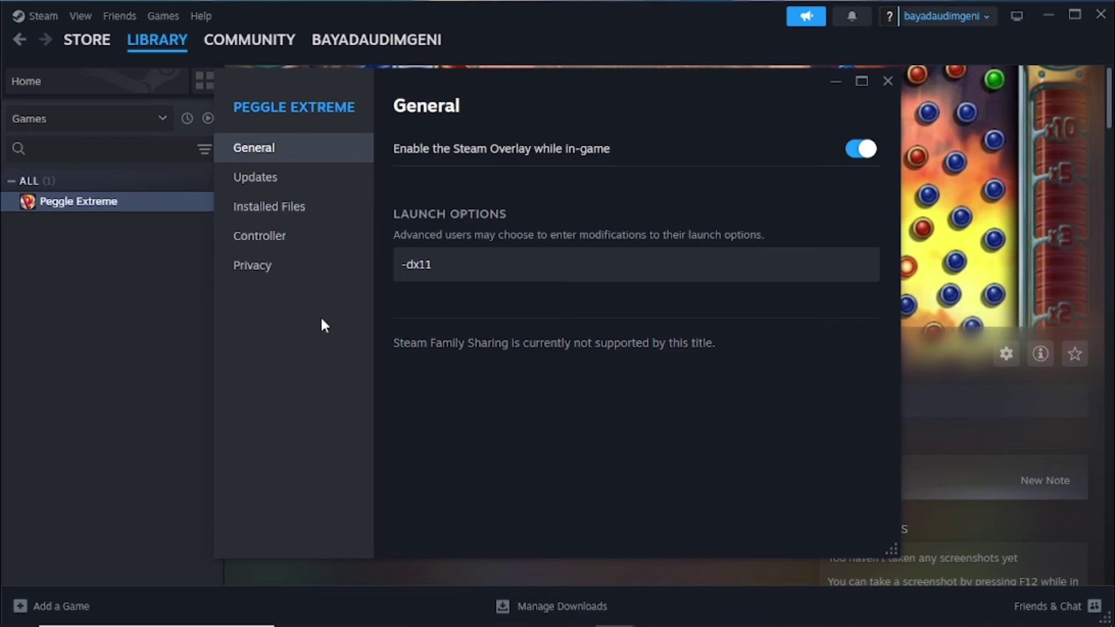
{"action": "left_click", "coordinate": [303, 213]}
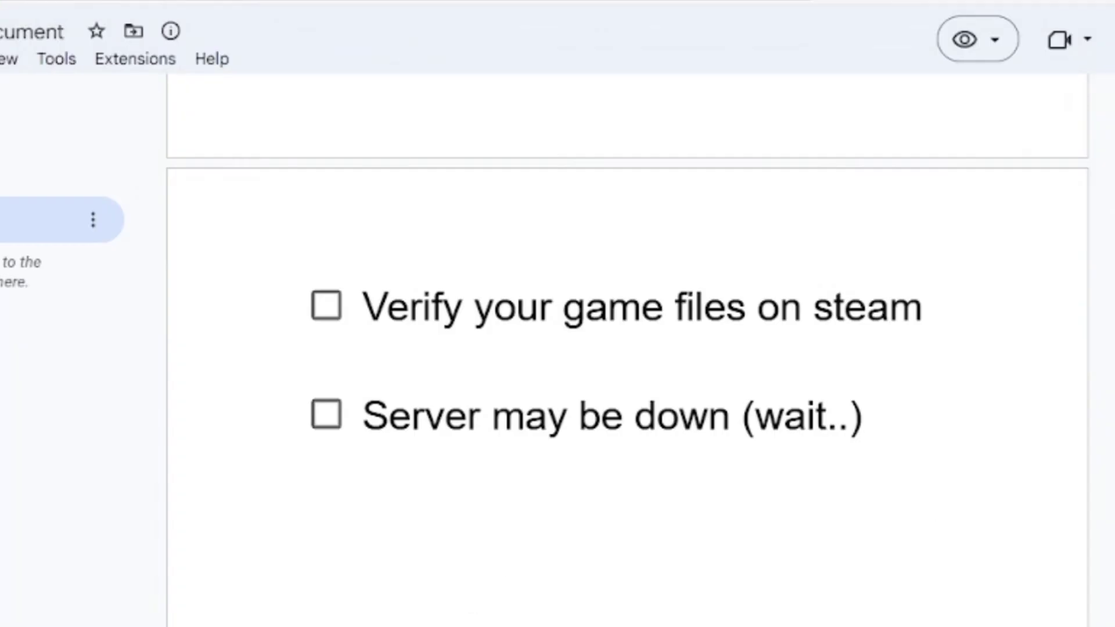
{"action": "scroll", "coordinate": [628, 349], "scroll_direction": "up", "scroll_amount": 10}
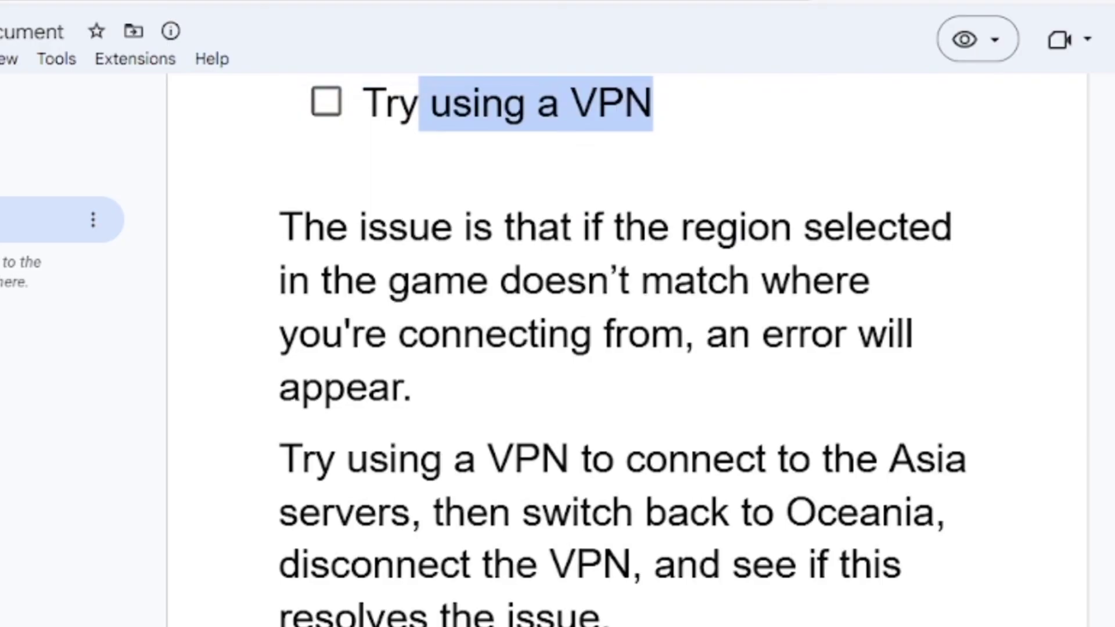
{"action": "scroll", "coordinate": [627, 348], "scroll_direction": "up", "scroll_amount": 5}
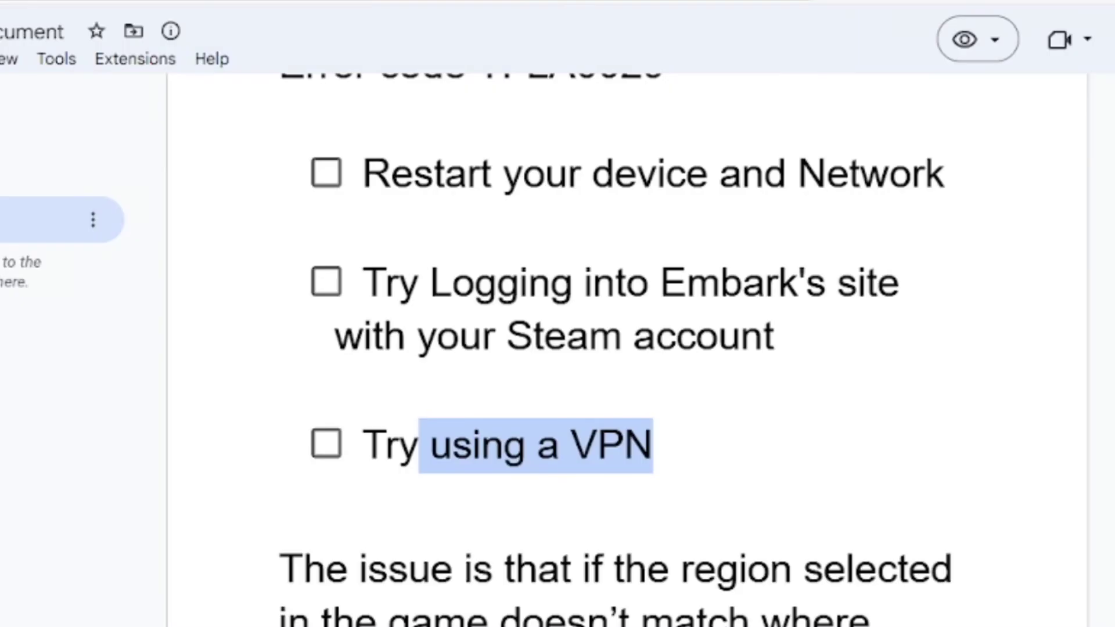
{"action": "scroll", "coordinate": [627, 349], "scroll_direction": "down", "scroll_amount": 10}
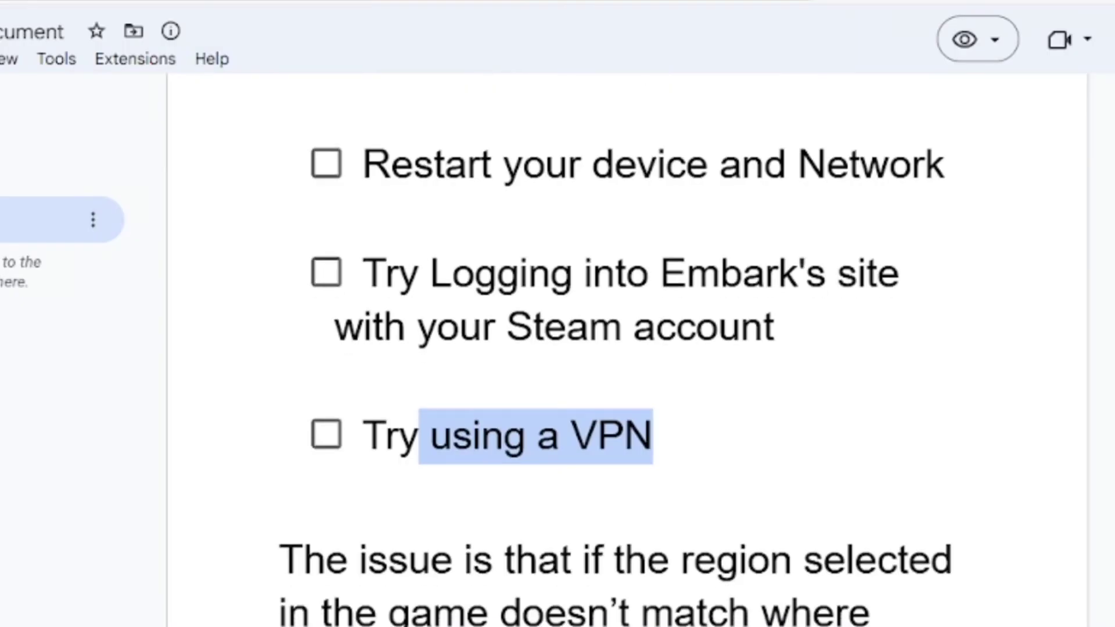
{"action": "scroll", "coordinate": [615, 502], "scroll_direction": "down", "scroll_amount": 1}
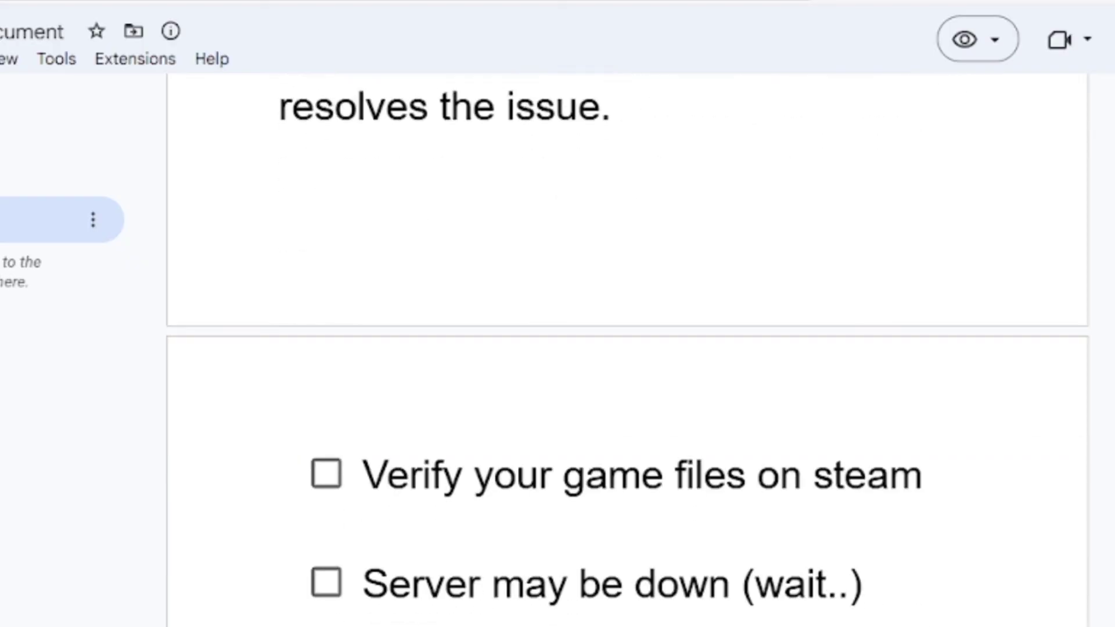
{"action": "left_click_drag", "start_coordinate": [364, 584], "coordinate": [754, 578]}
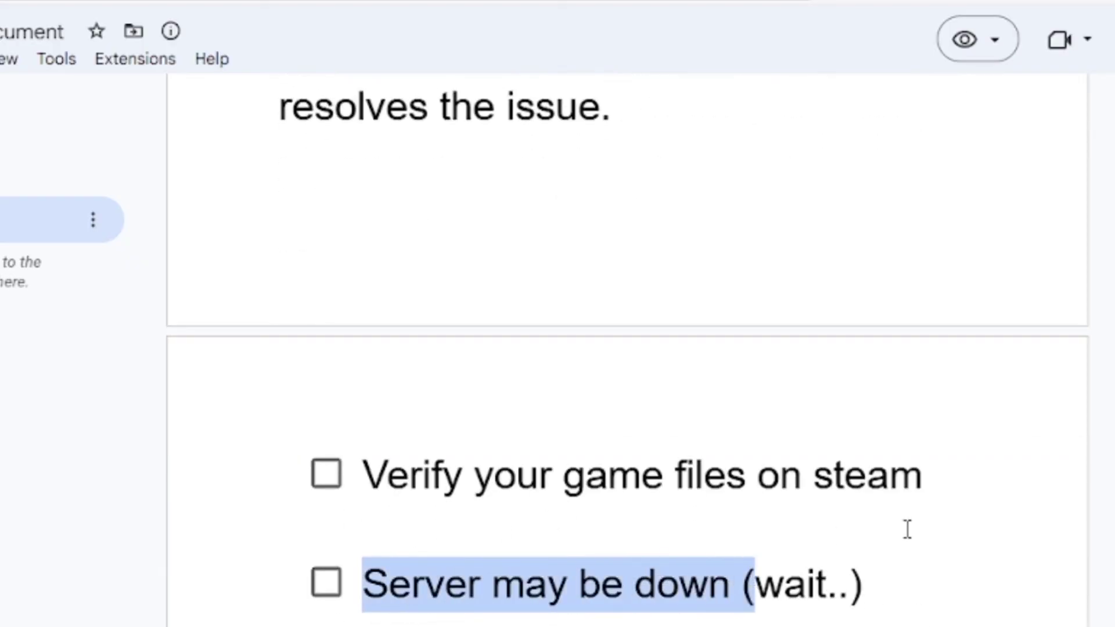
{"action": "left_click", "coordinate": [894, 577]}
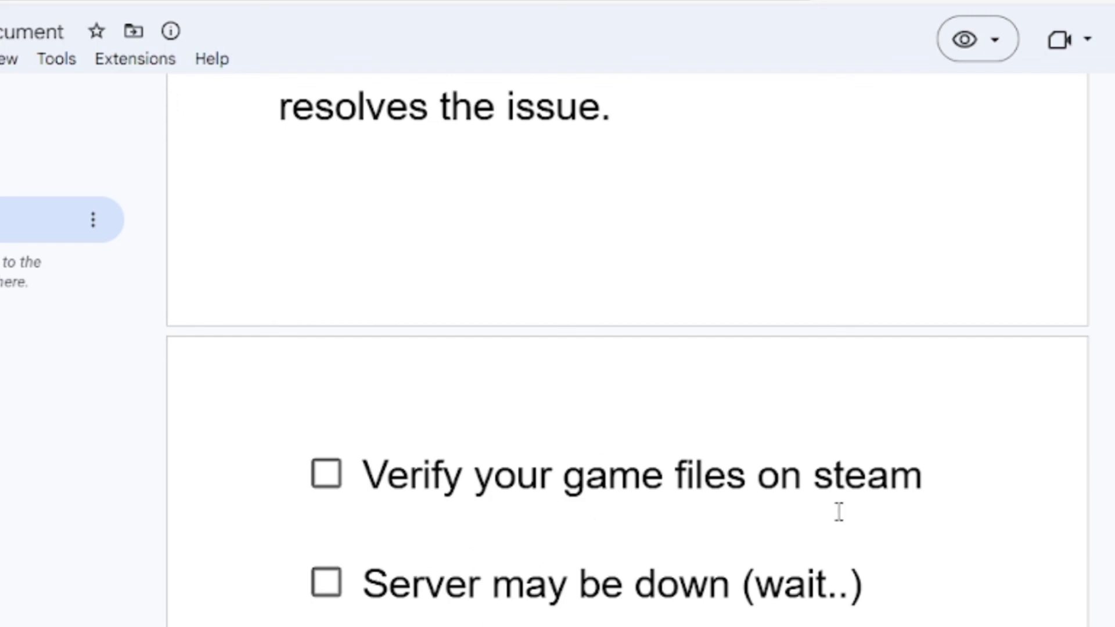
{"action": "scroll", "coordinate": [545, 488], "scroll_direction": "up", "scroll_amount": 5}
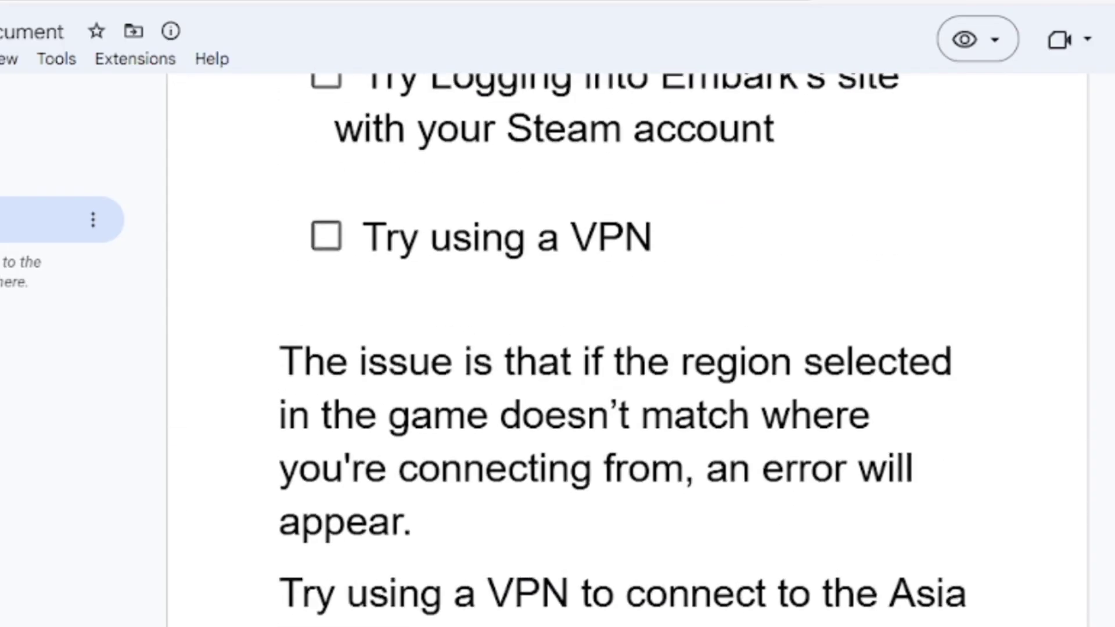
{"action": "scroll", "coordinate": [546, 488], "scroll_direction": "down", "scroll_amount": 7}
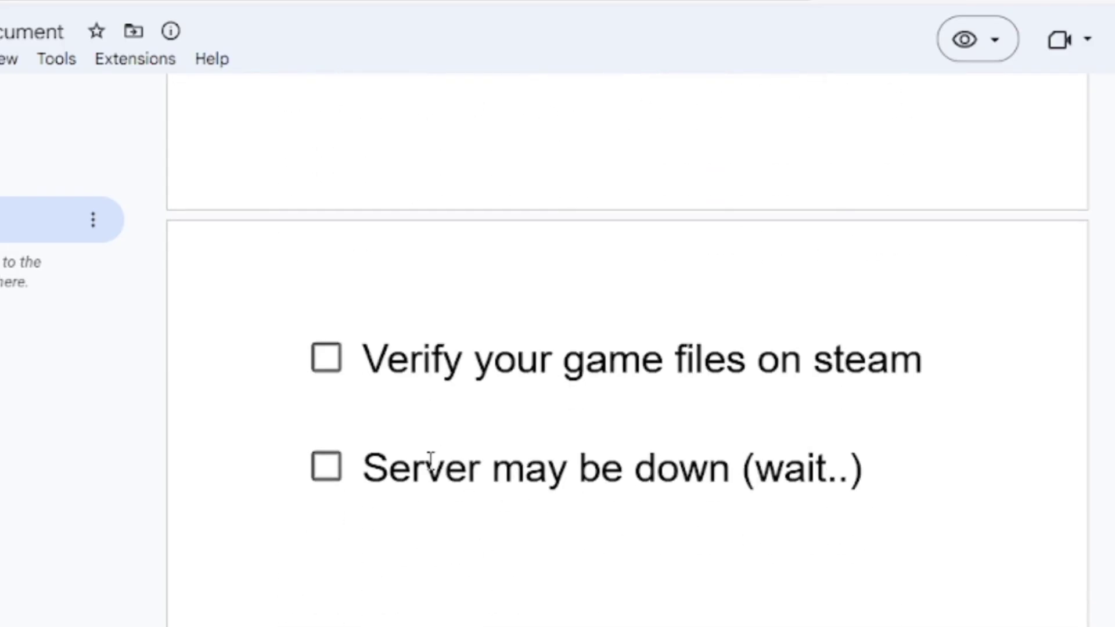
{"action": "left_click_drag", "start_coordinate": [363, 468], "coordinate": [554, 461]}
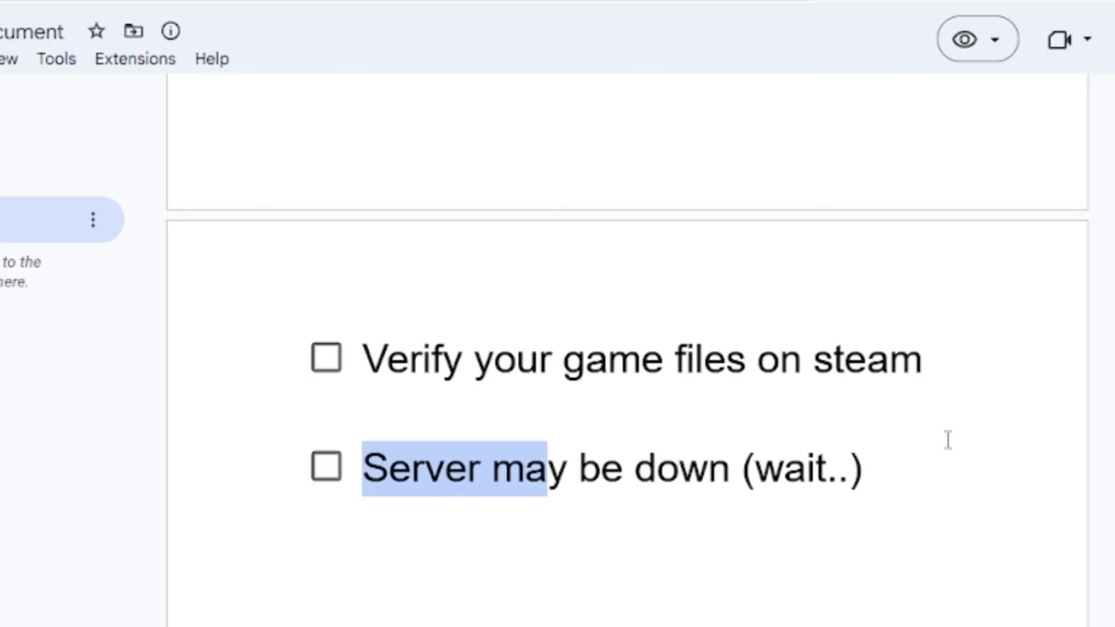
{"action": "scroll", "coordinate": [627, 349], "scroll_direction": "up", "scroll_amount": 15}
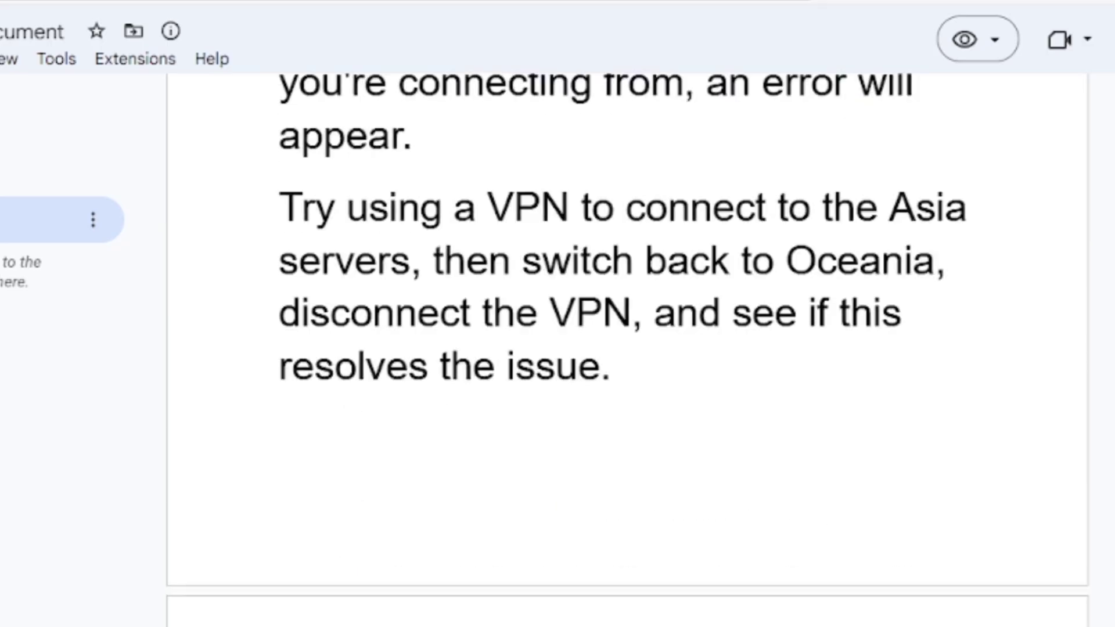